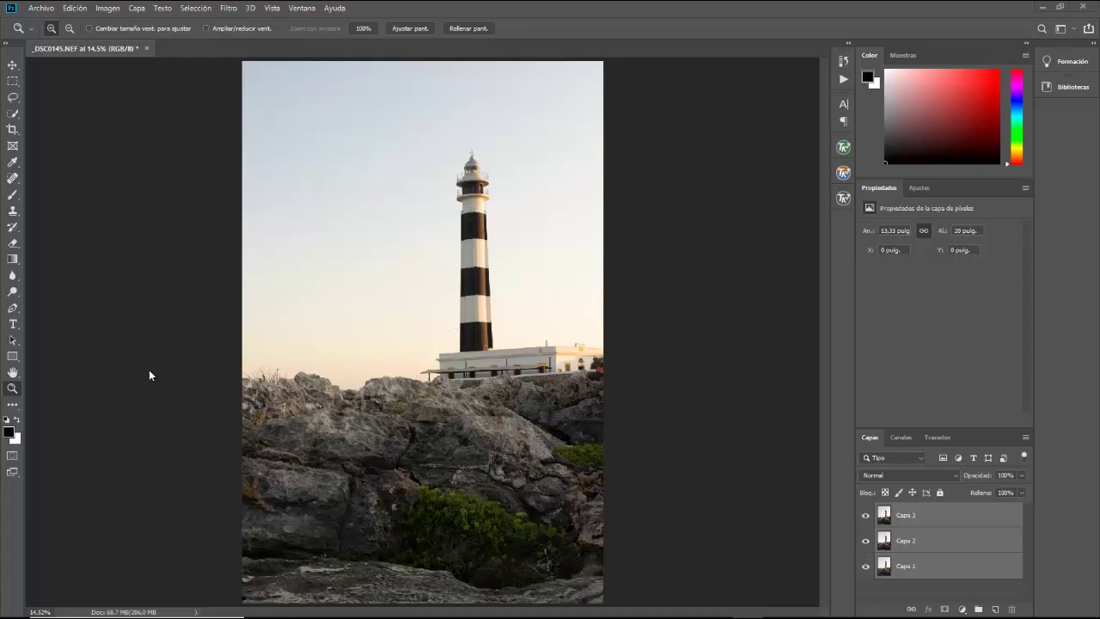
- Examine the focus on the lighthouse building and the foreground rocks at 50% zoom
left_click(435, 378)
left_click(479, 388)
left_click(479, 387)
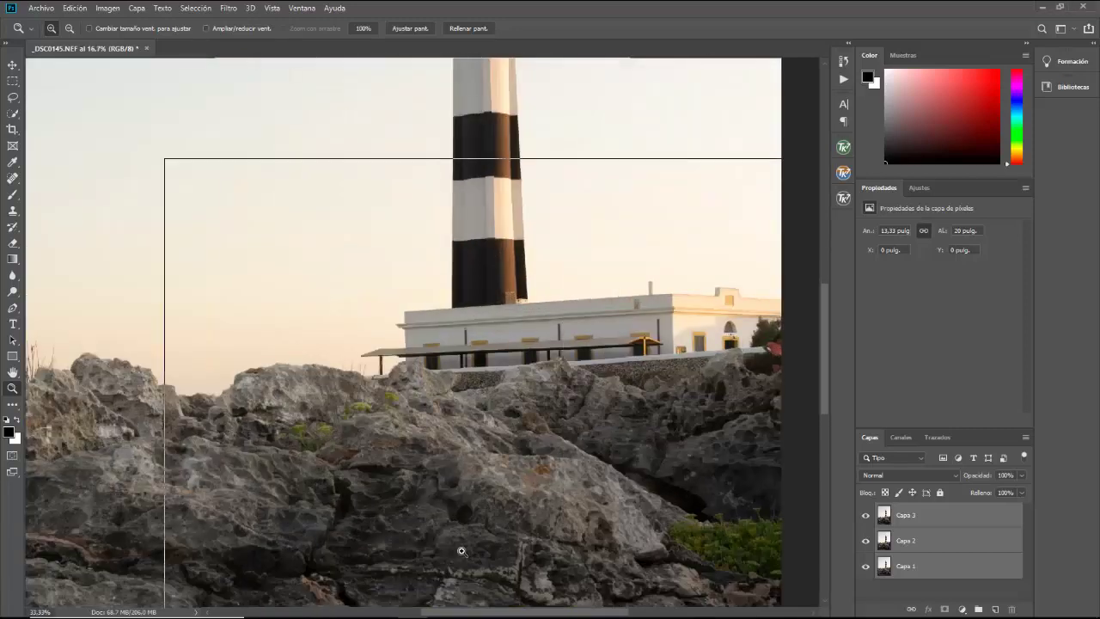
left_click(479, 387)
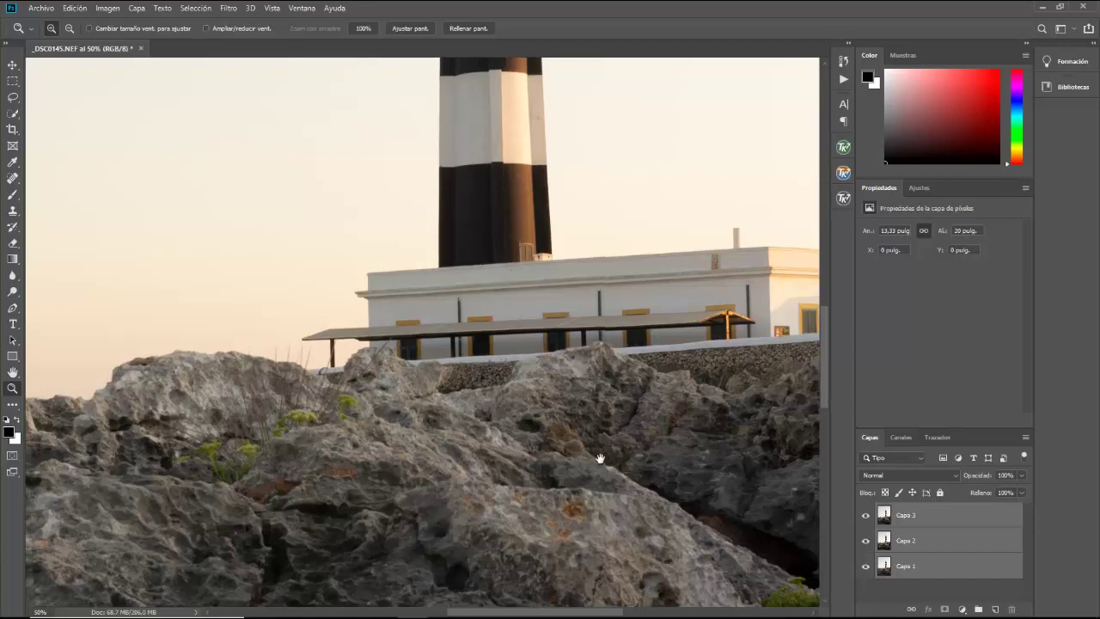
left_click_drag(599, 457, 535, 304)
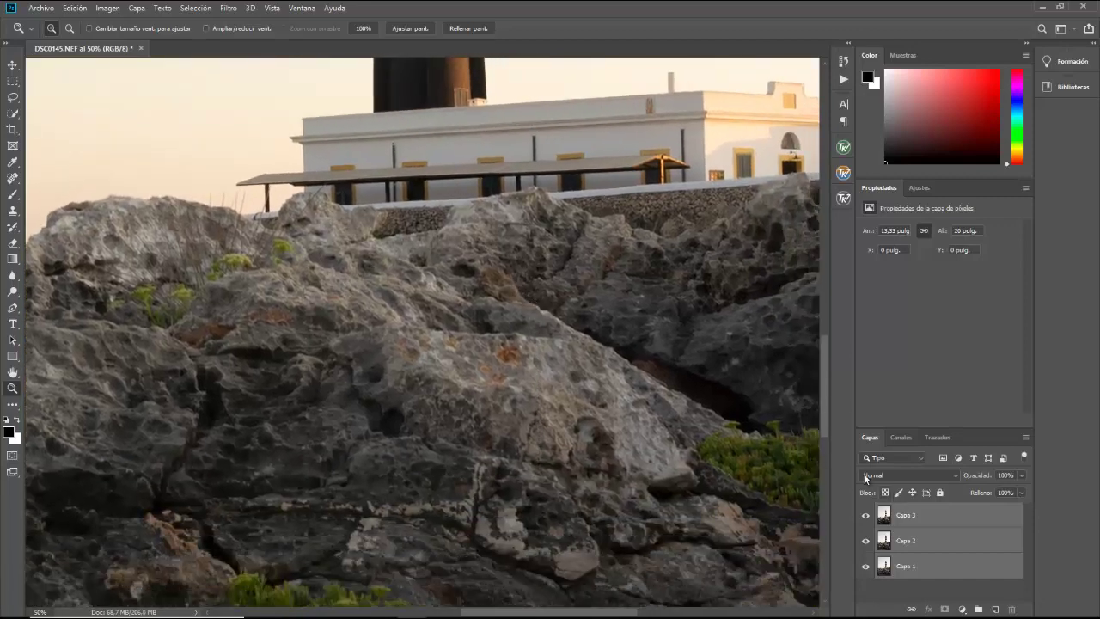
left_click_drag(570, 450, 582, 582)
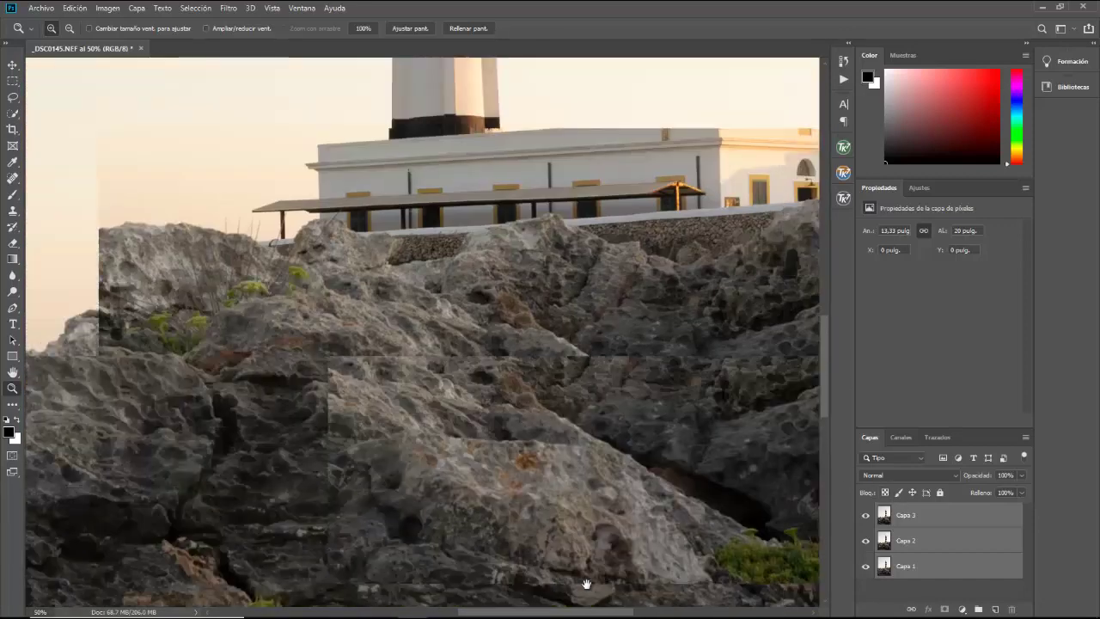
left_click_drag(558, 356, 558, 459)
left_click_drag(499, 283, 481, 372)
left_click_drag(427, 210, 428, 242)
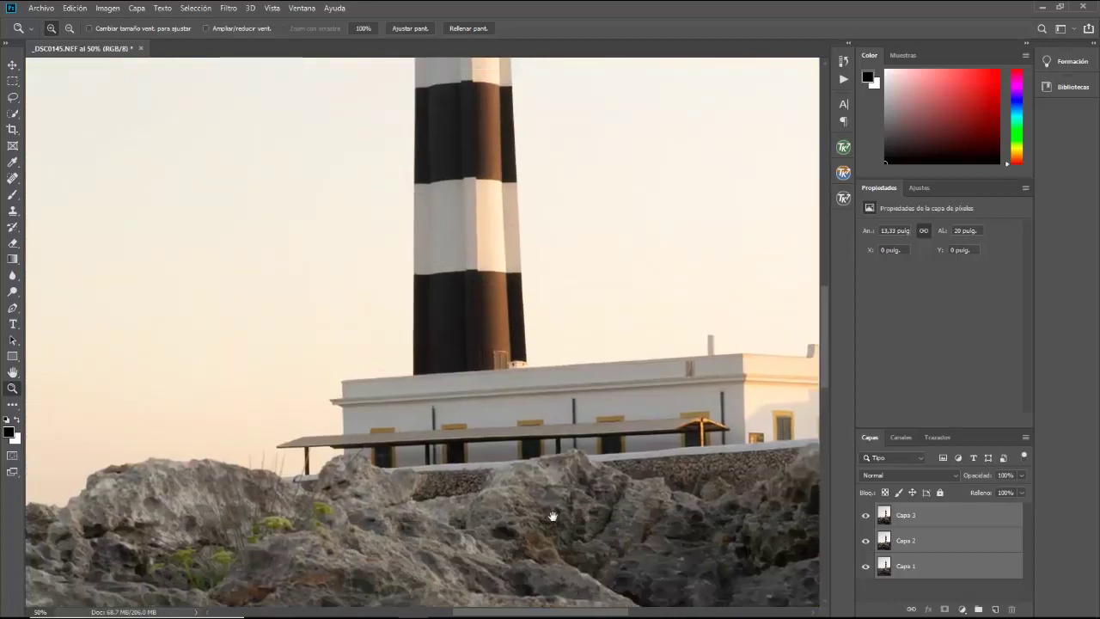
left_click_drag(580, 574, 550, 457)
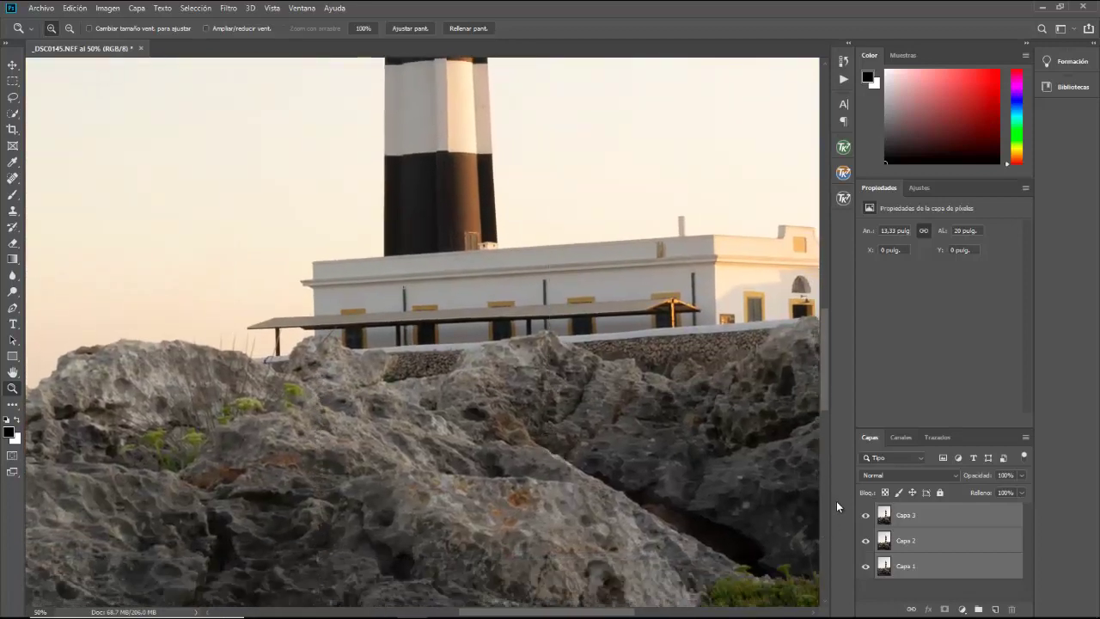
- Compare sharpness across the layers by hiding Capa 3 and Capa 2 over the rocks and bushes, and show both again
left_click(865, 515)
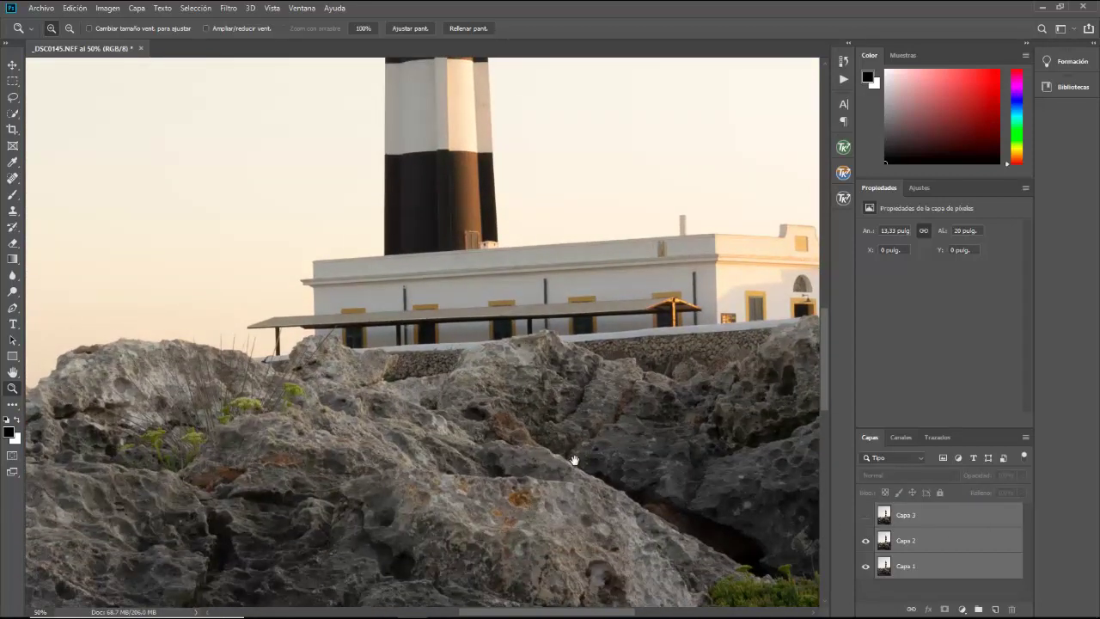
left_click_drag(574, 459, 388, 369)
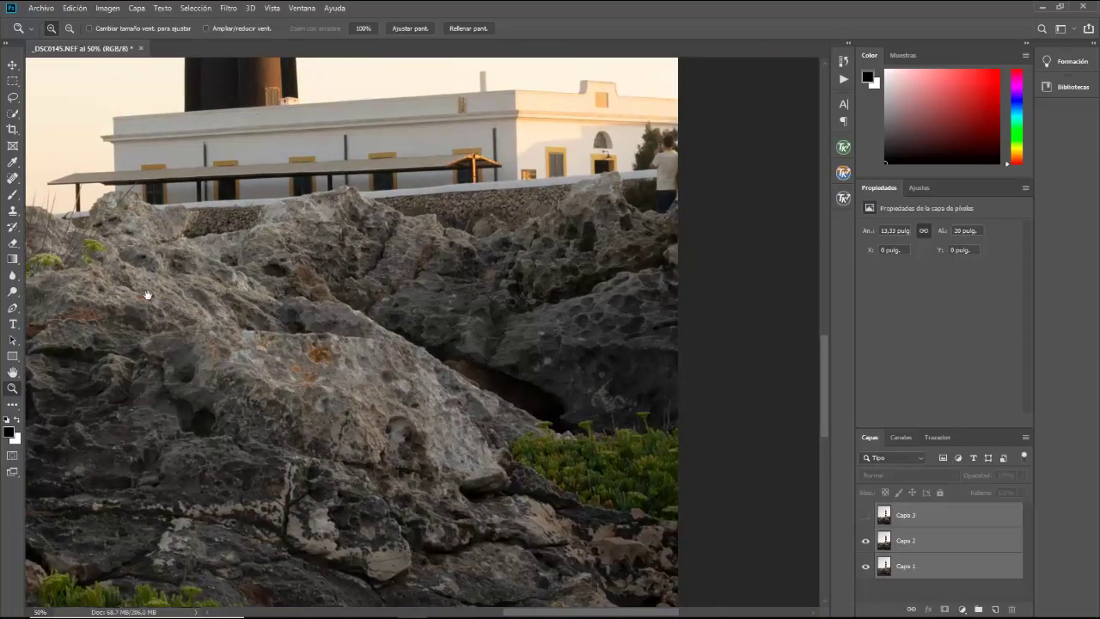
left_click(865, 540)
left_click_drag(532, 494, 558, 127)
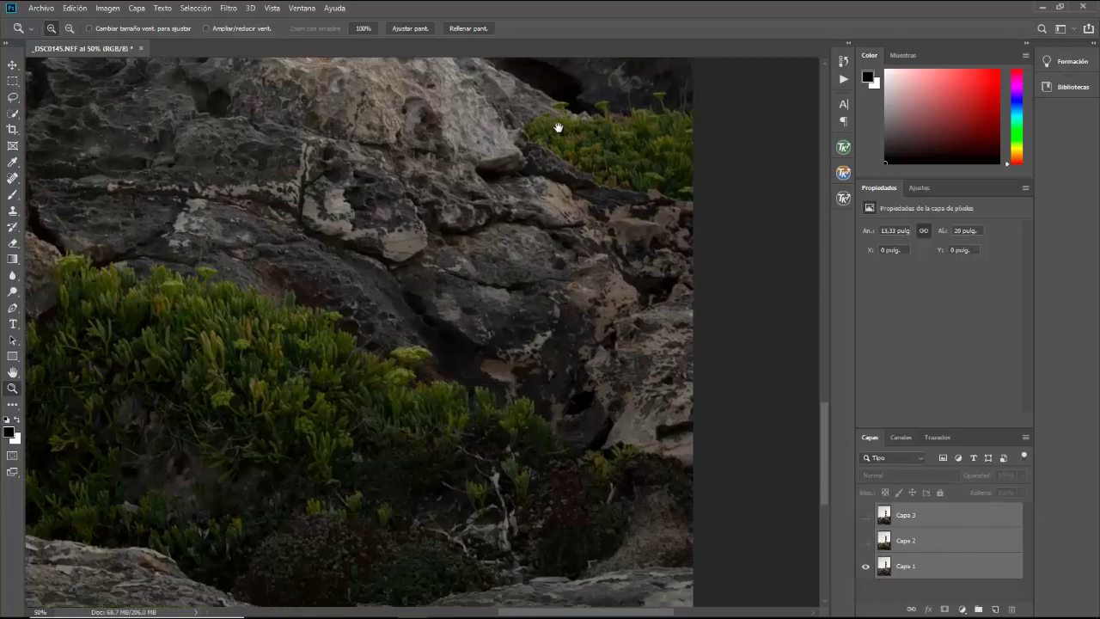
left_click_drag(361, 361, 454, 373)
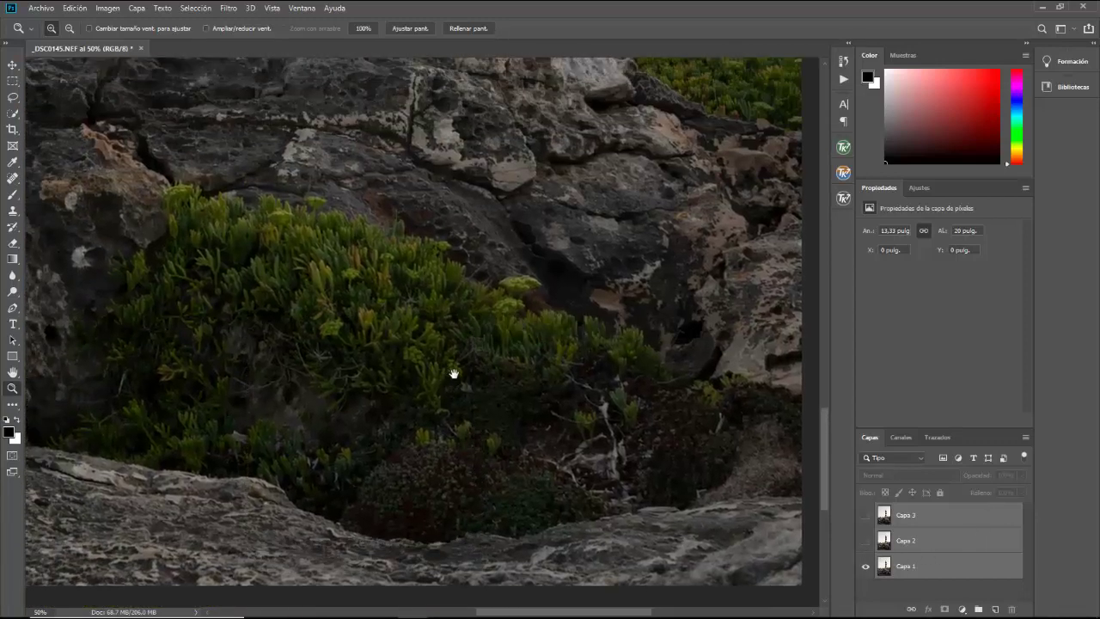
left_click(866, 514)
left_click(865, 540)
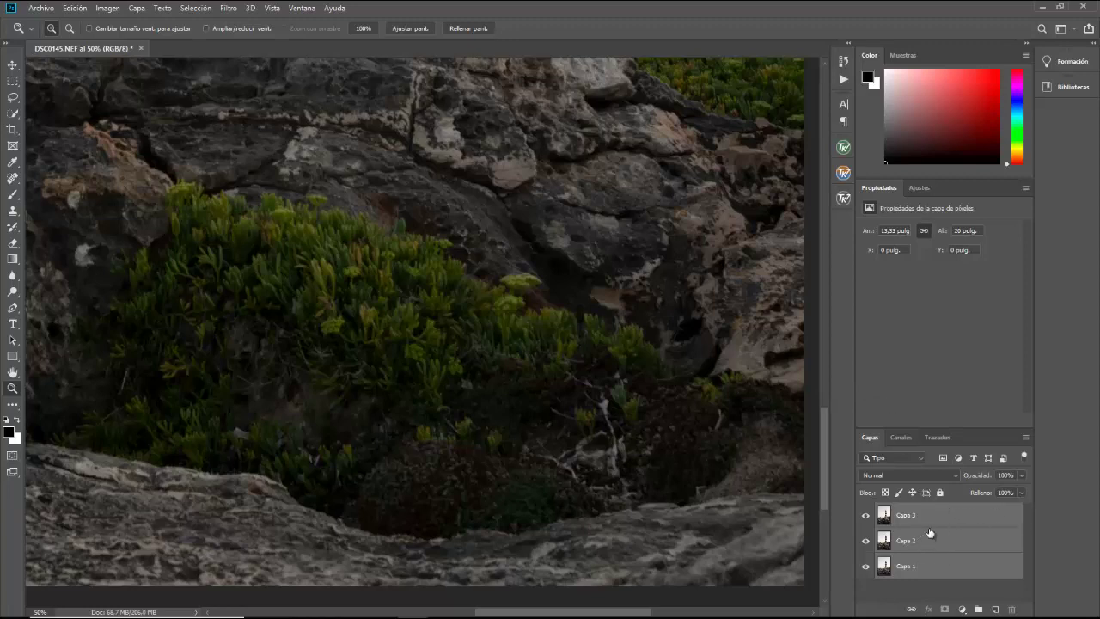
- Clear the layer selection and select all three layers, from Capa 1 to Capa 3
left_click(947, 591)
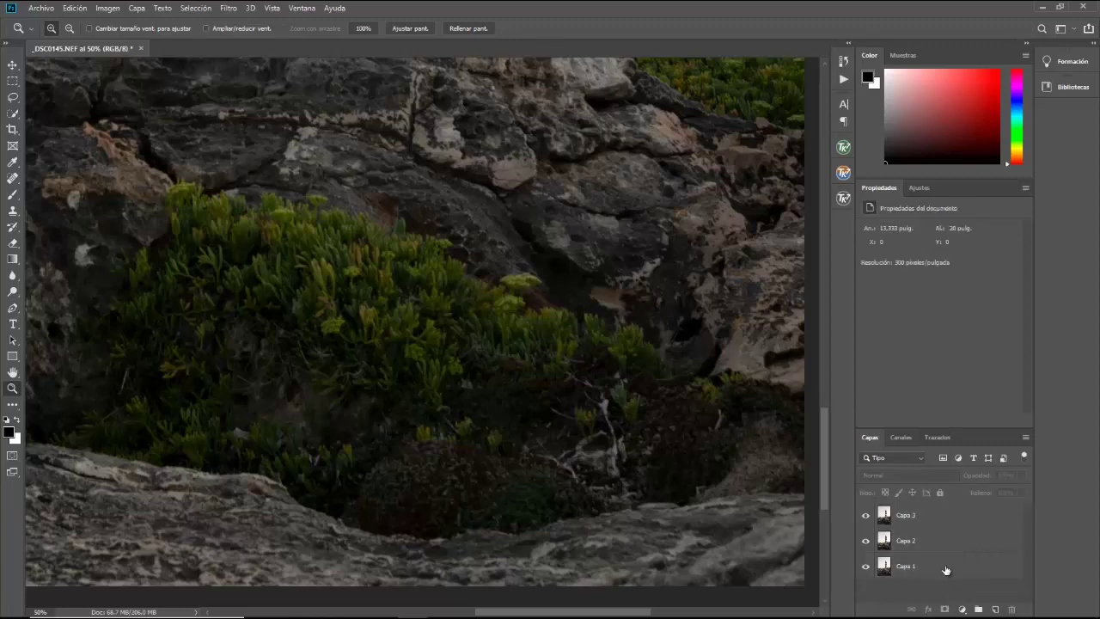
left_click(950, 571)
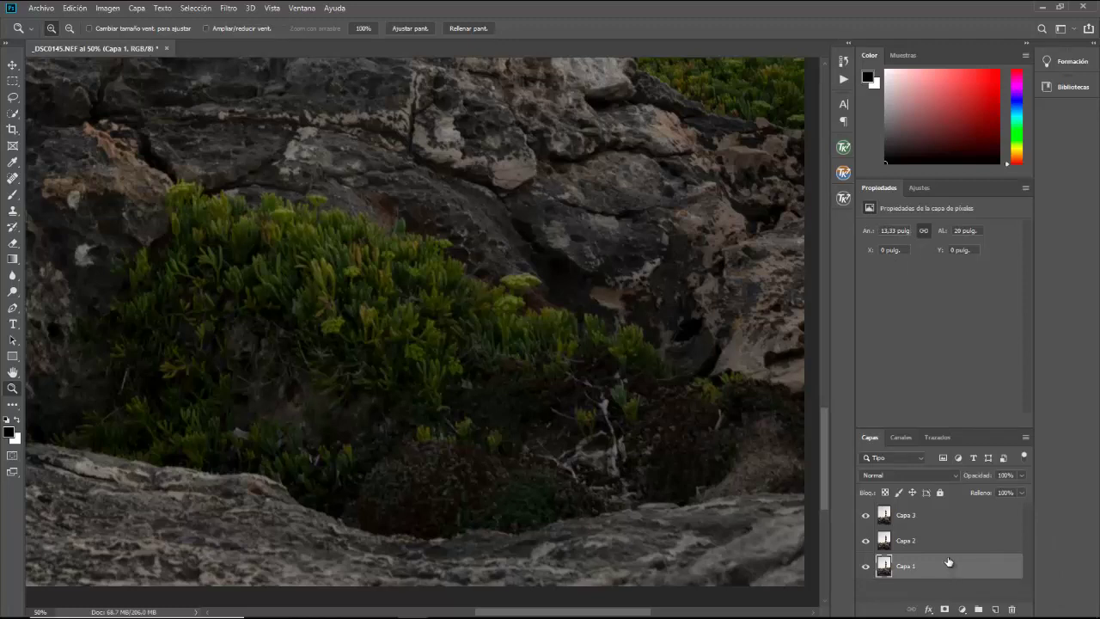
left_click(934, 515, "shift")
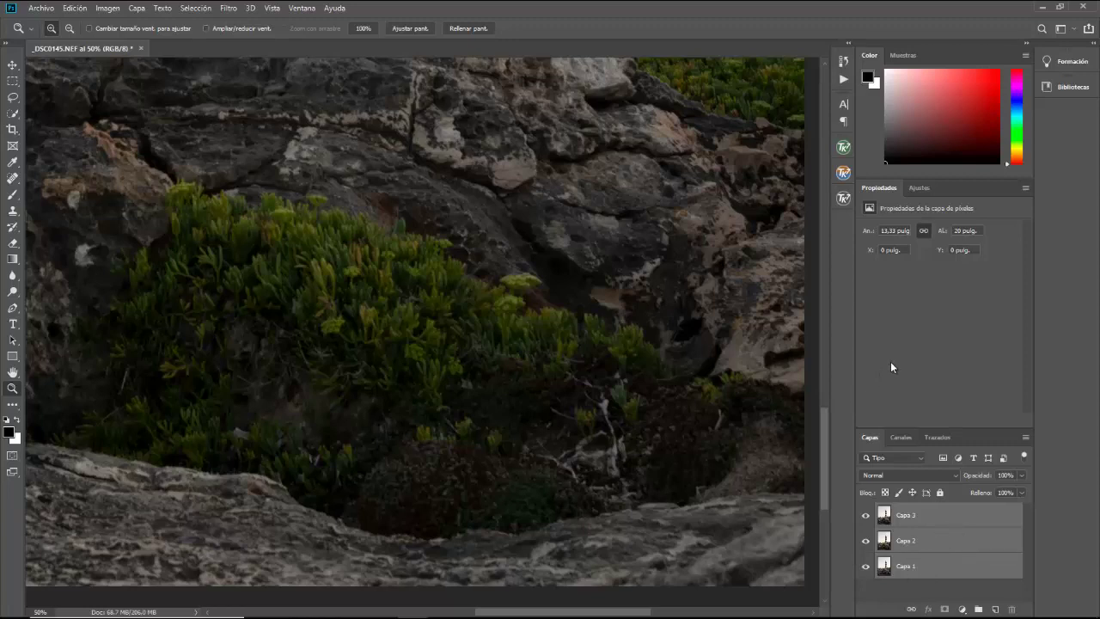
- Look over the fusion actions in the TK7 Combo plugin, close it and dismiss the mail notification
left_click(843, 175)
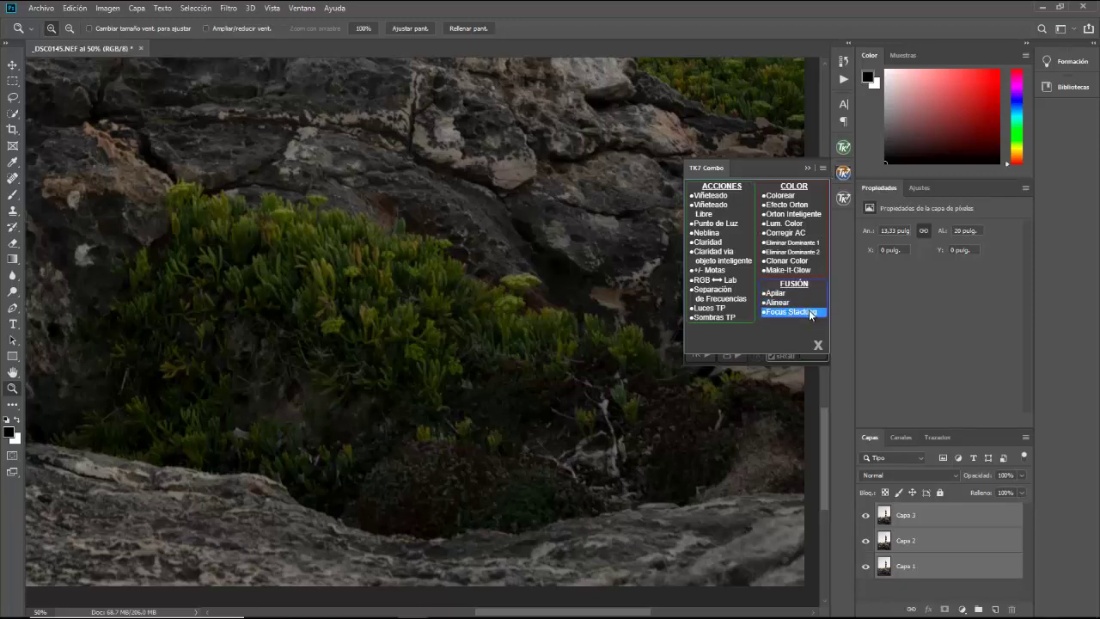
left_click(807, 168)
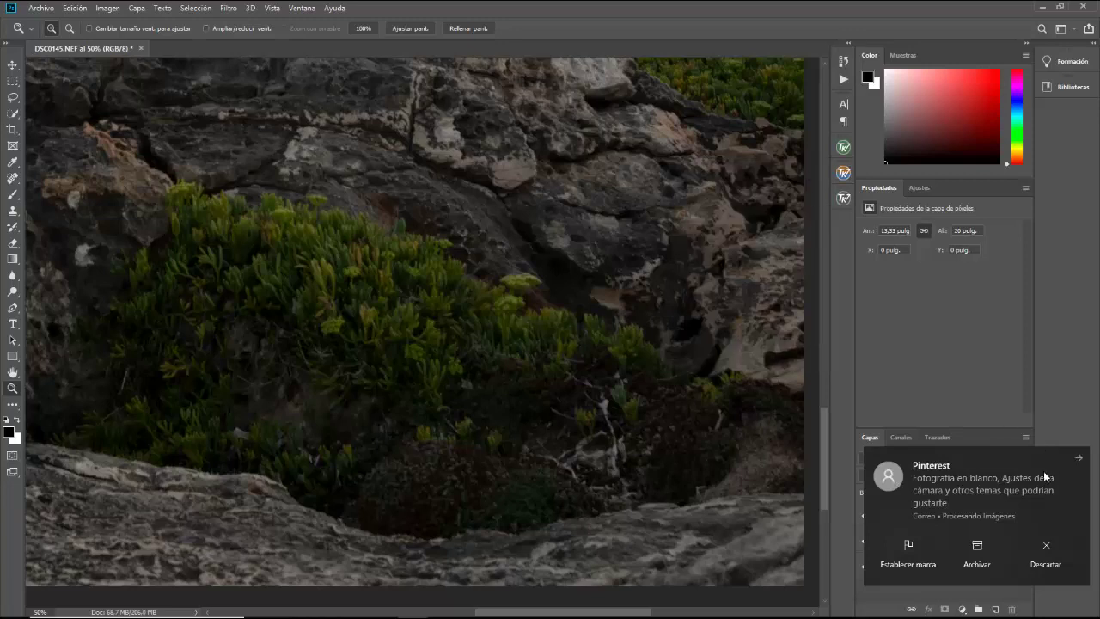
left_click(1041, 557)
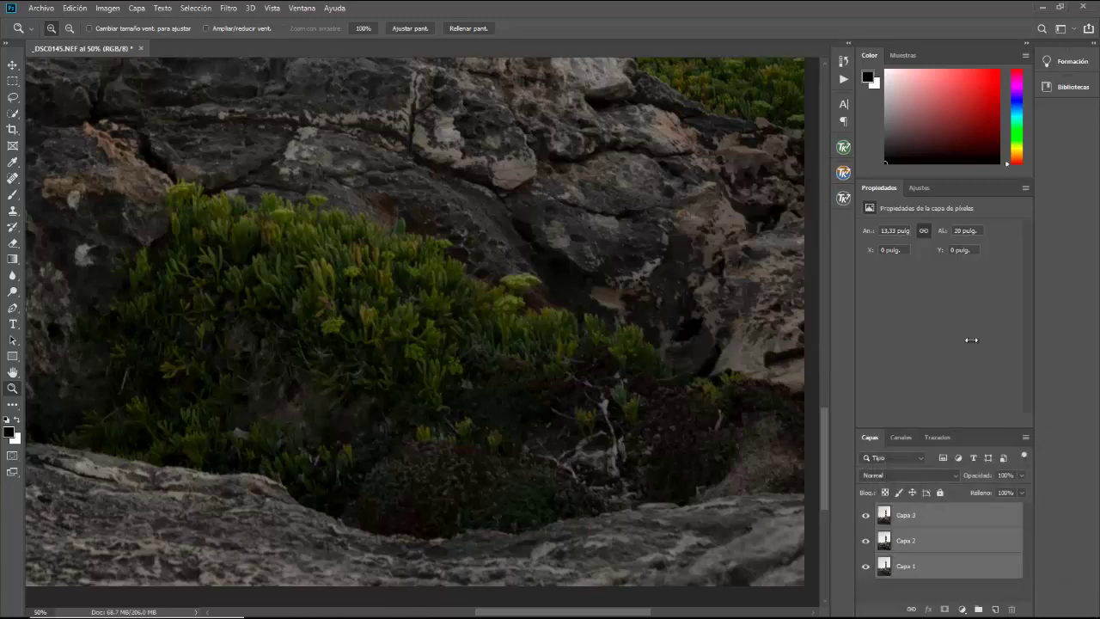
left_click(111, 9)
mouse_move(78, 10)
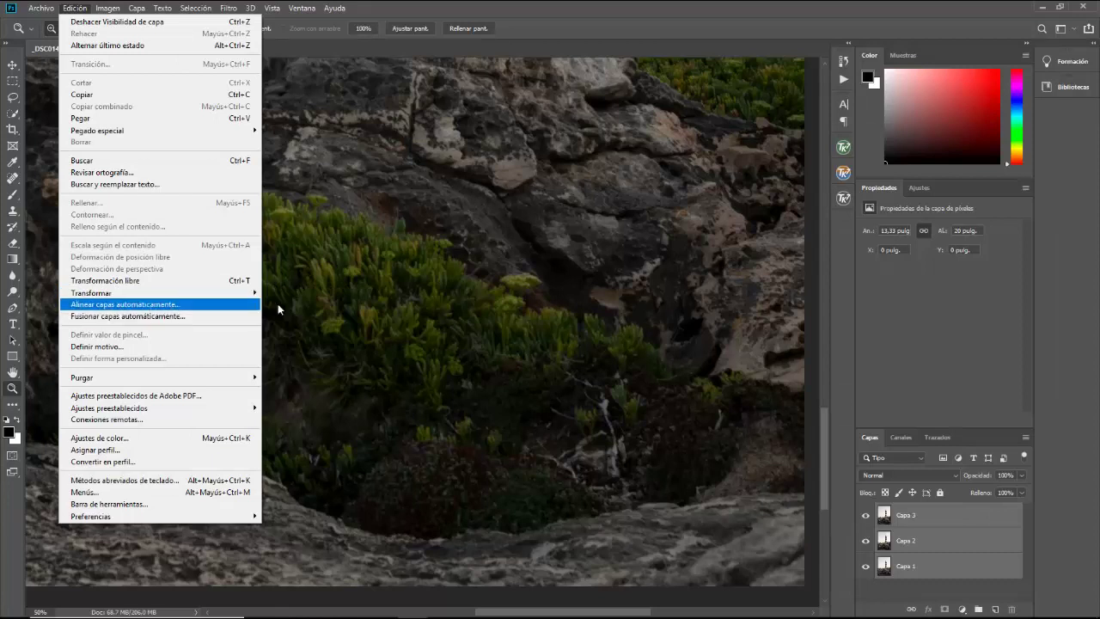
left_click(945, 363)
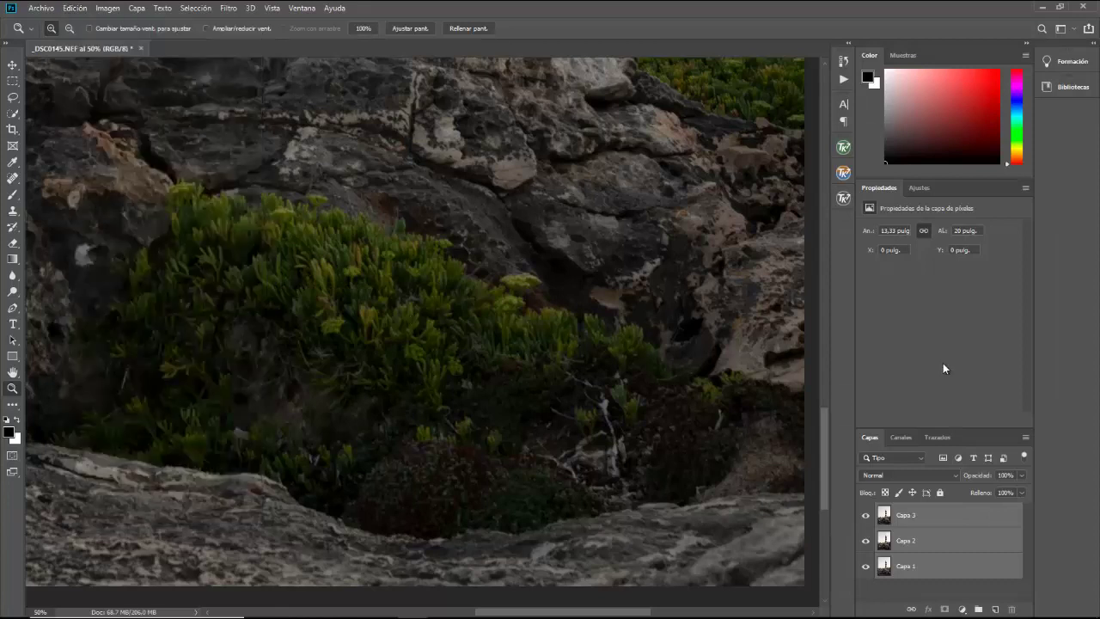
left_click(548, 241)
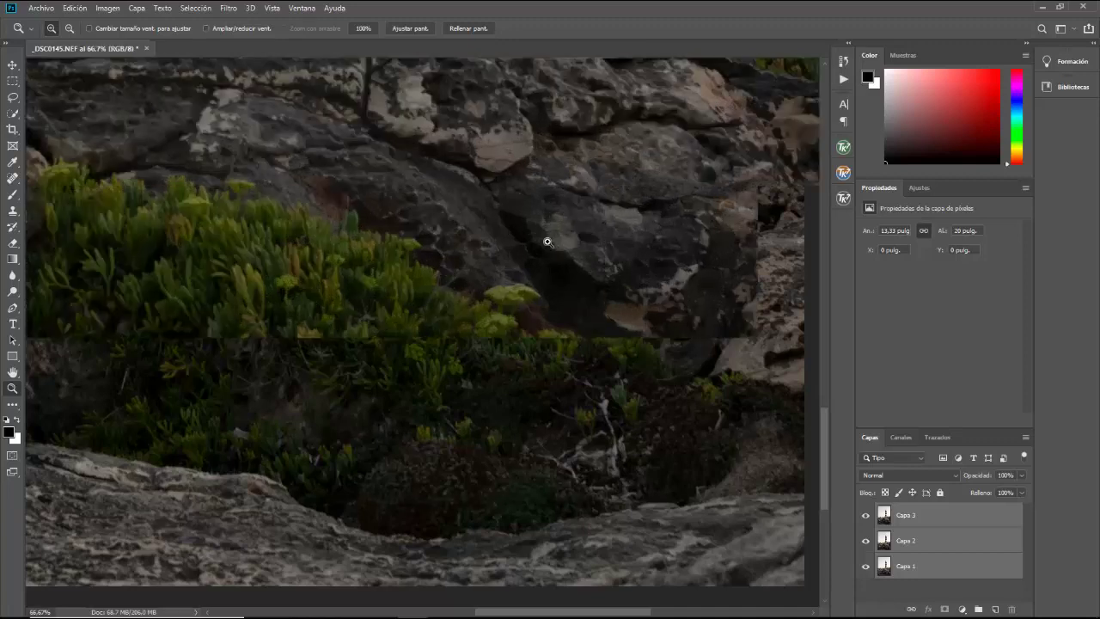
- Fit the whole image on screen and toggle Capa 3's visibility to compare its framing with Capa 2
key("ctrl+0")
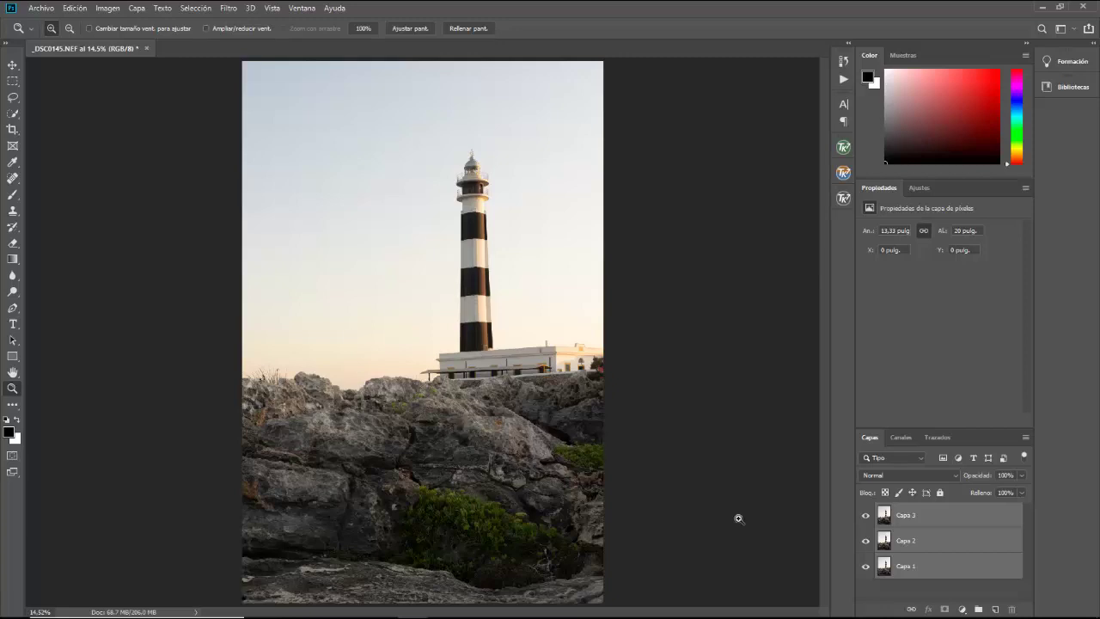
left_click(867, 516)
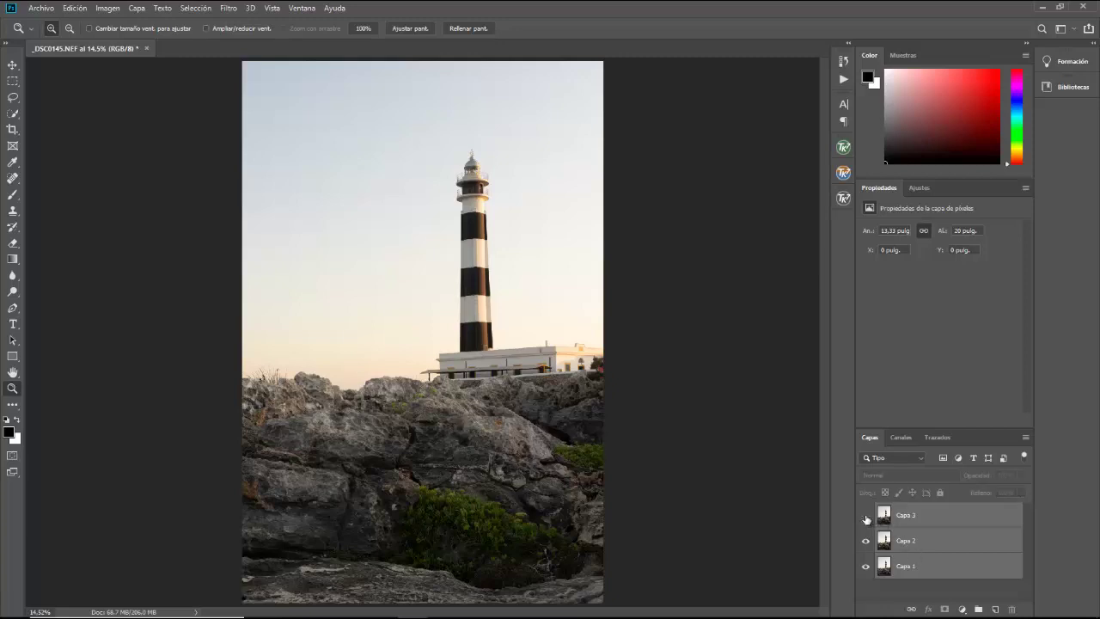
left_click(866, 516)
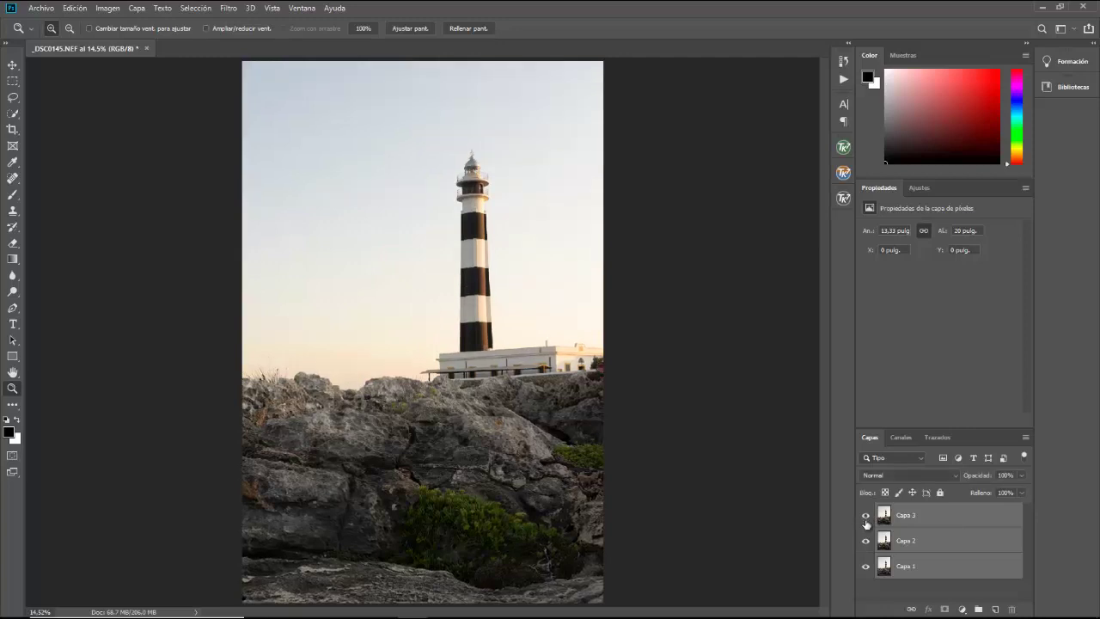
left_click(866, 516)
left_click(866, 517)
left_click(866, 517)
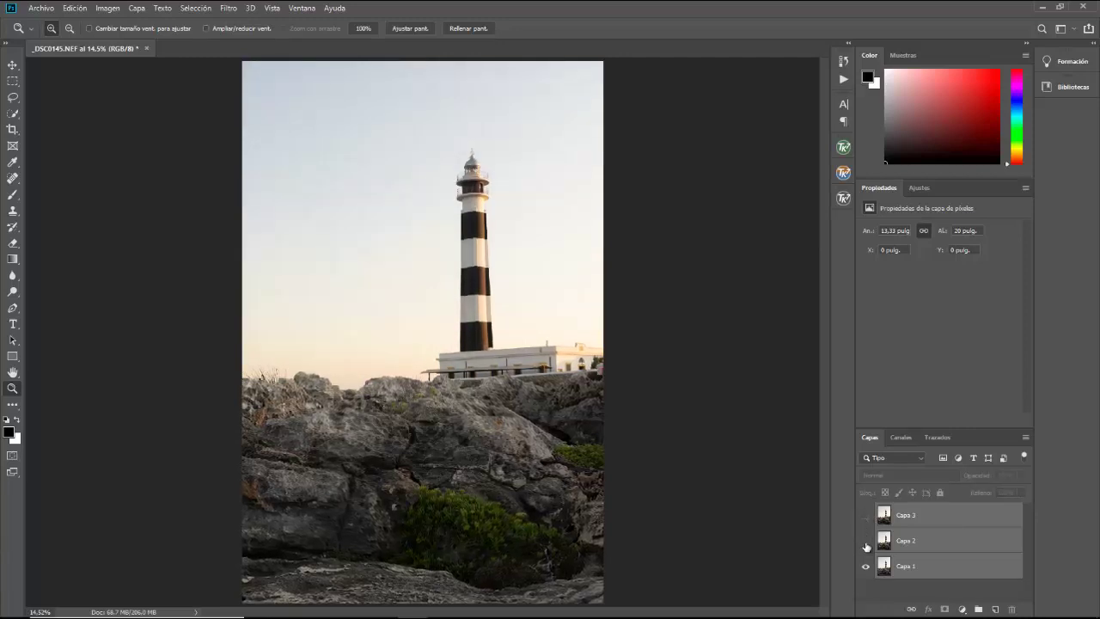
- Toggle Capa 2's visibility to compare its framing with Capa 1, and make all three layers visible again
left_click(866, 542)
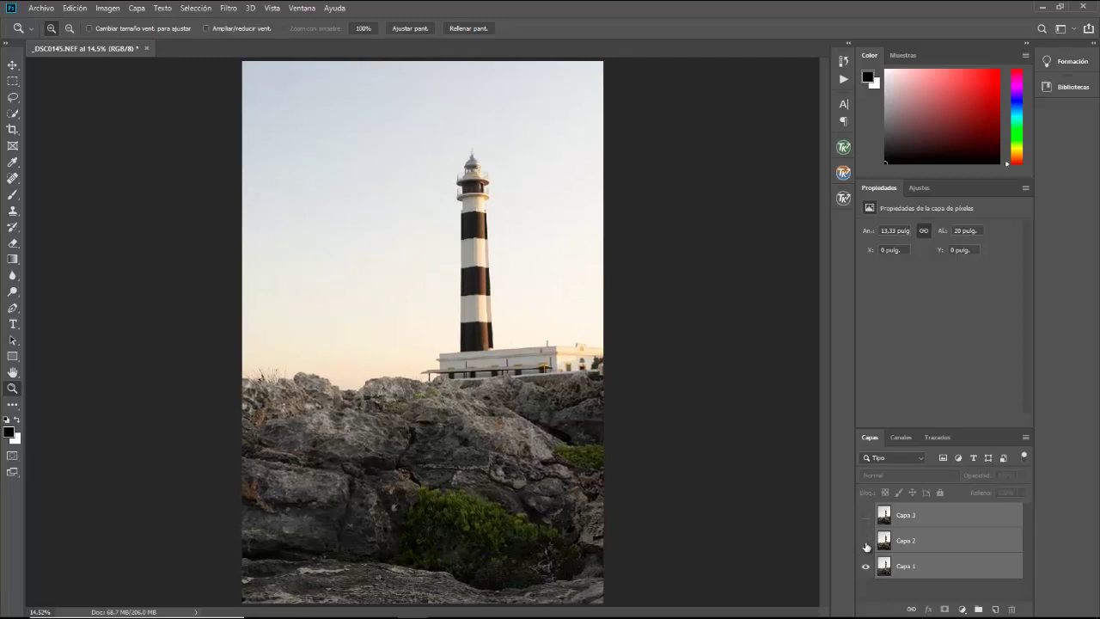
left_click(866, 542)
left_click(866, 543)
left_click(866, 543)
left_click(866, 543)
left_click(866, 539)
left_click(867, 539)
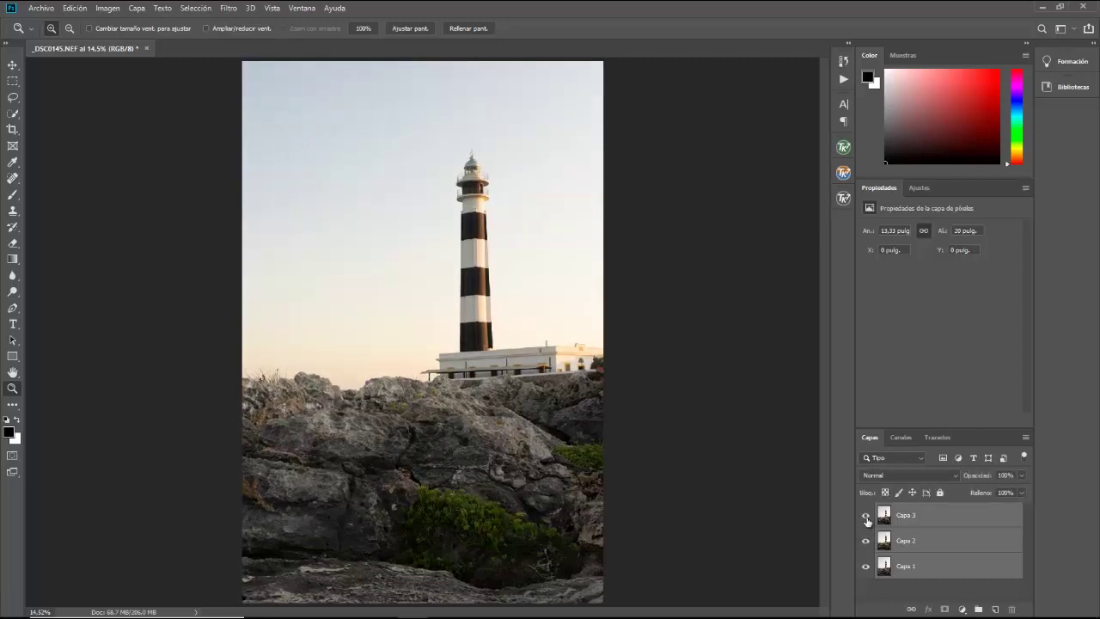
left_click(867, 515)
- Auto-align the three selected layers with the Automática projection and no lens correction
left_click(75, 10)
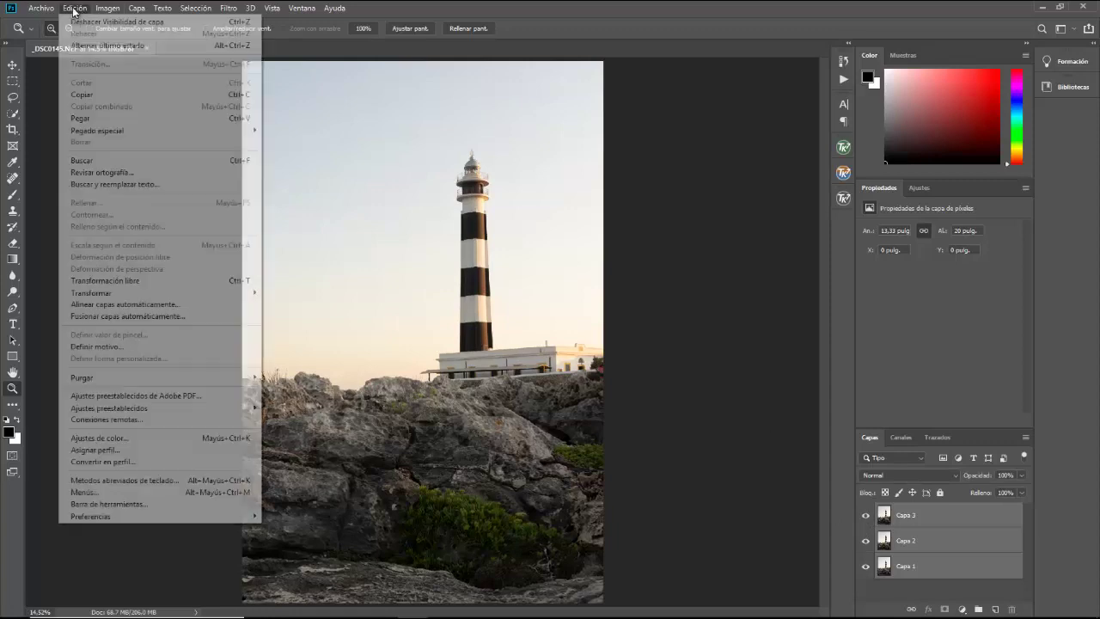
left_click(122, 303)
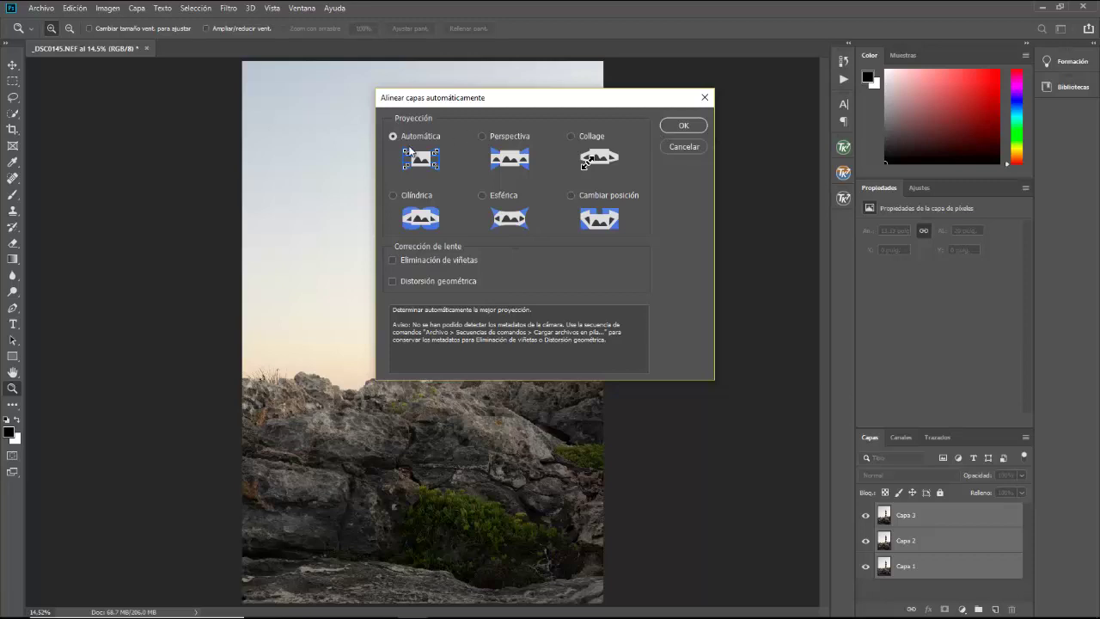
left_click(683, 128)
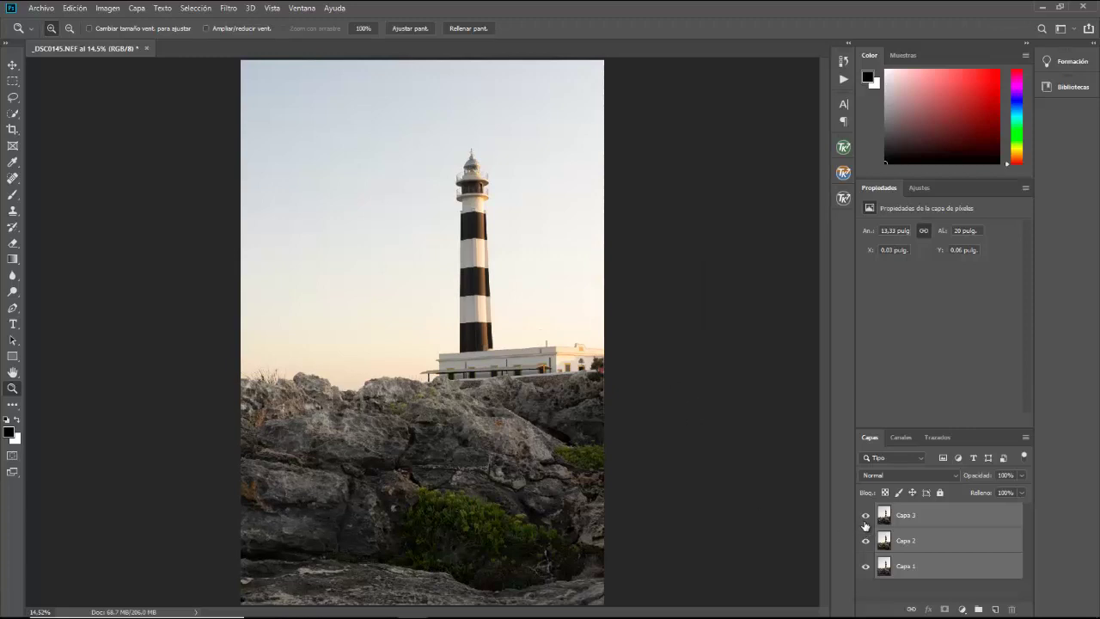
- Check the aligned layers' edges by hiding all three and showing them again from Capa 1 upwards
left_click_drag(868, 517, 866, 566)
left_click(866, 566)
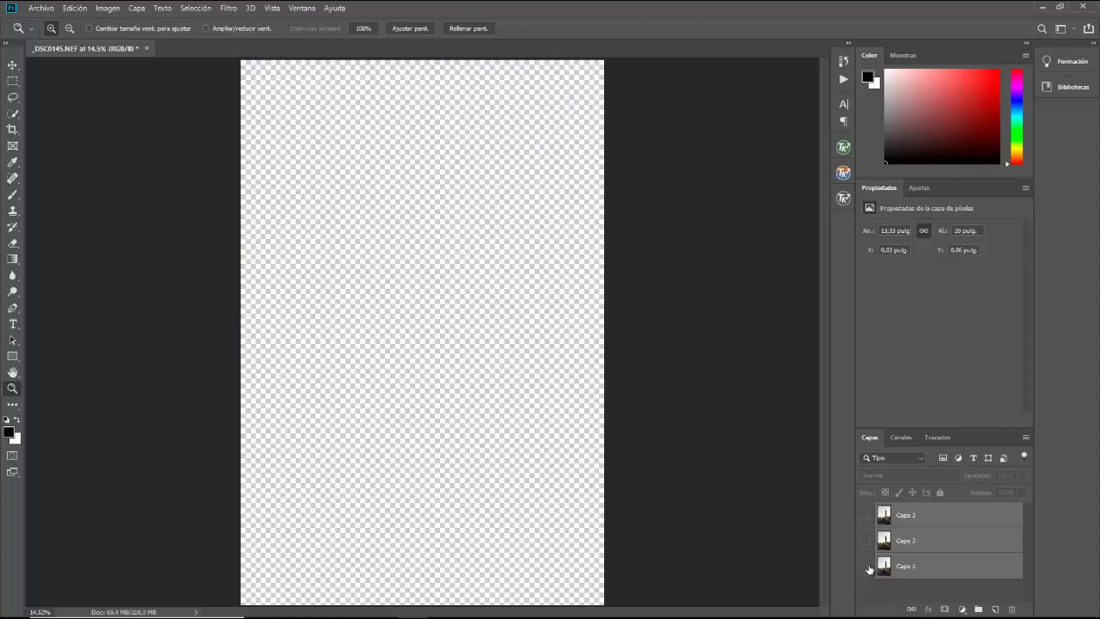
left_click(868, 569)
left_click_drag(866, 540, 865, 516)
left_click(866, 541)
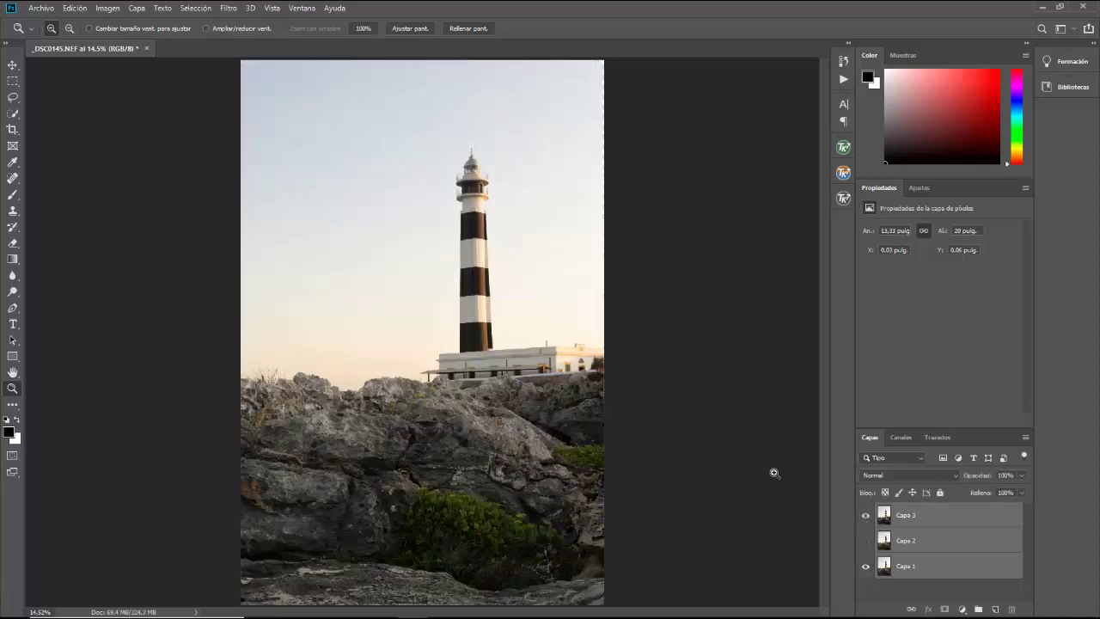
left_click(866, 541)
- Toggle Capa 3's visibility to check its alignment with the layers below, leaving it visible
left_click(866, 516)
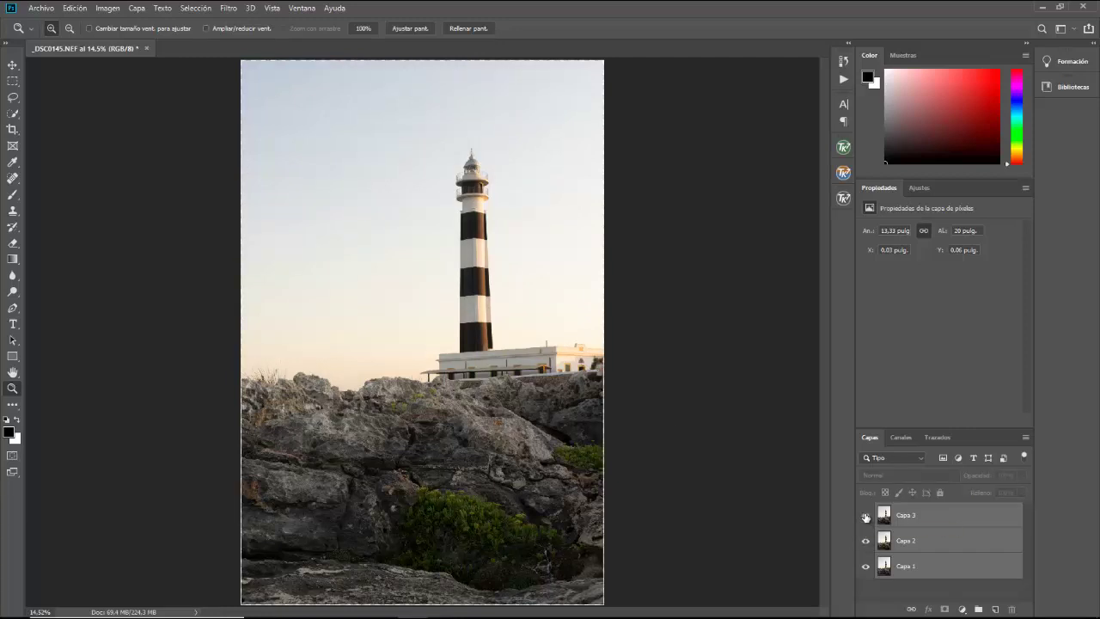
left_click(865, 516)
left_click(866, 516)
left_click(866, 515)
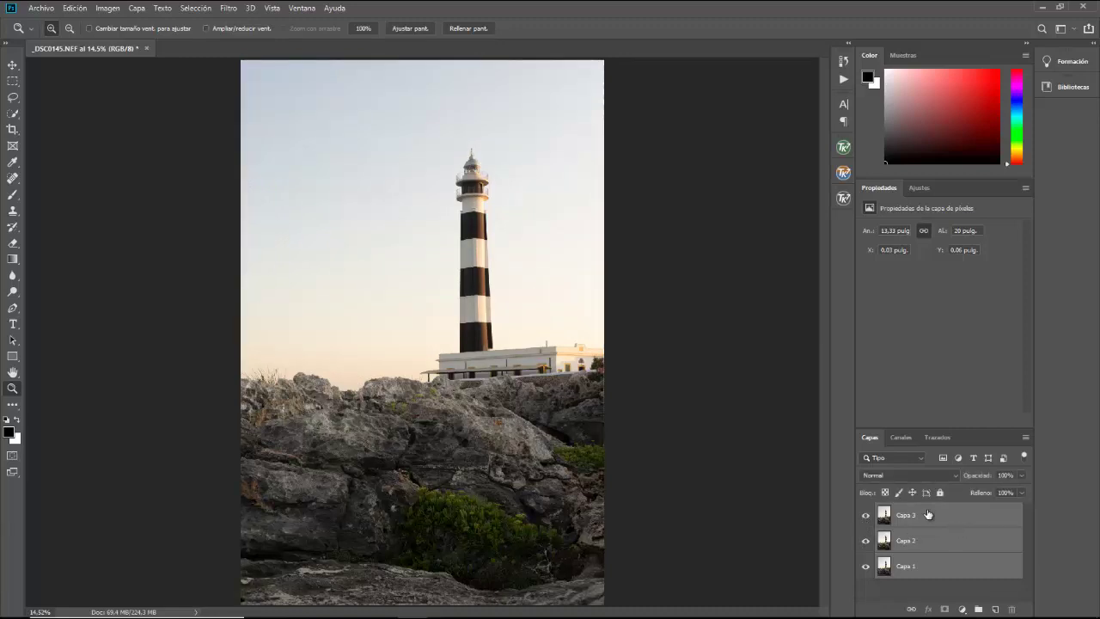
- Auto-blend the three selected layers as stacked images, with seamless tones and colors and content-aware fill for transparent areas
left_click(81, 10)
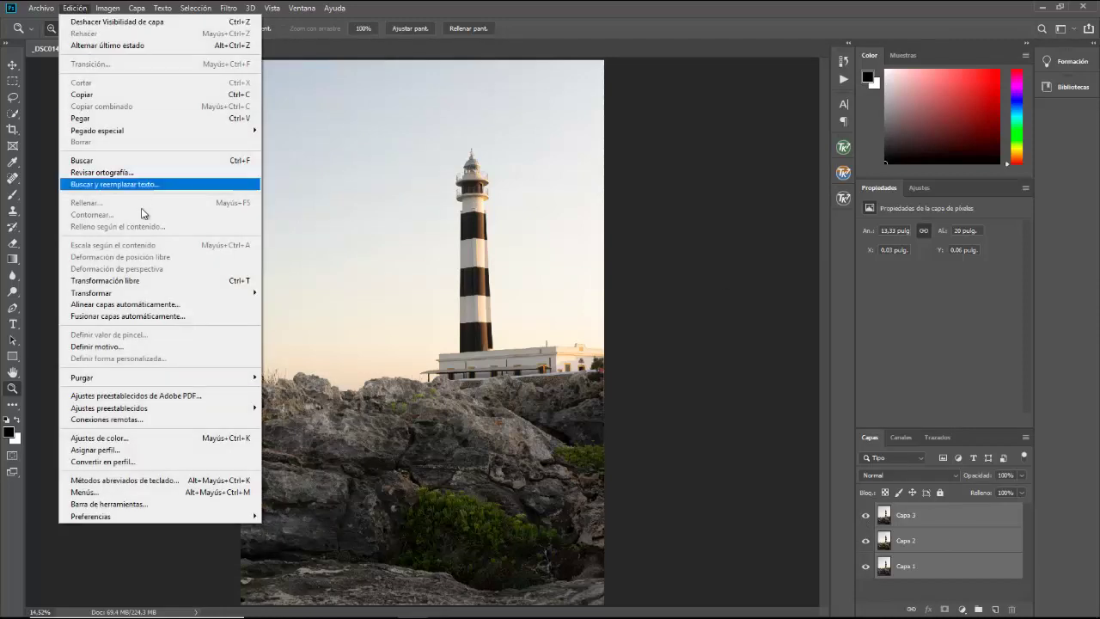
left_click(140, 320)
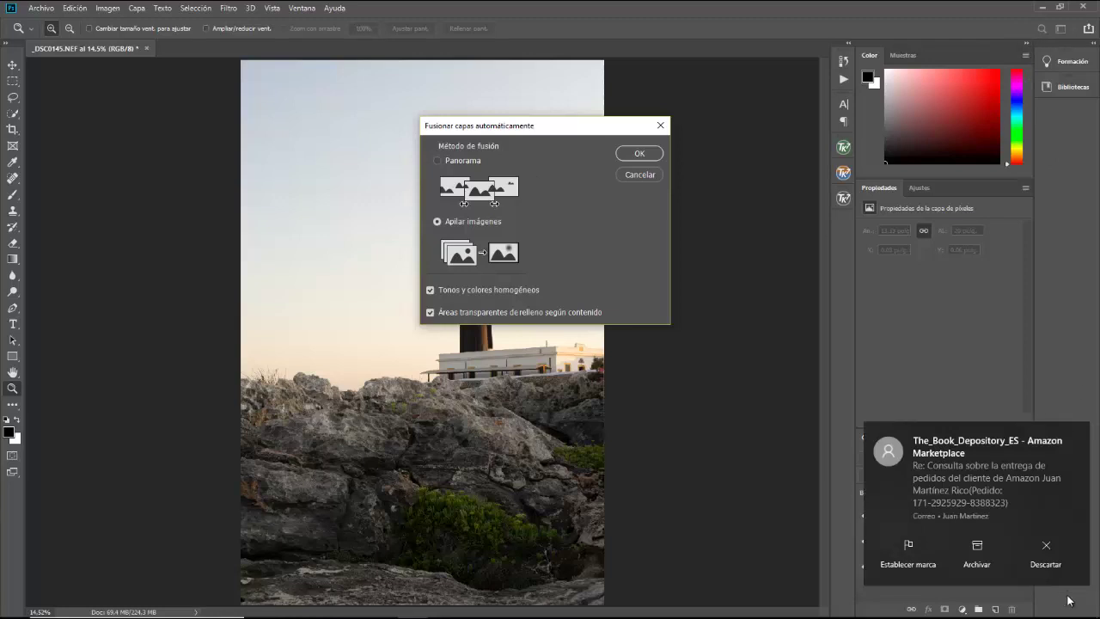
left_click(1055, 560)
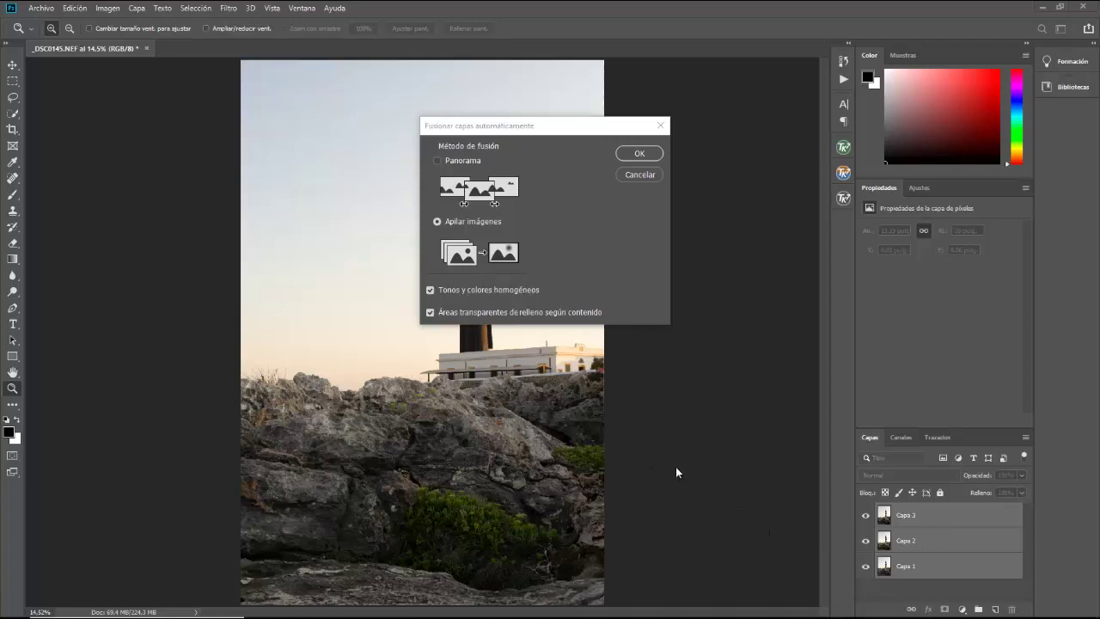
left_click(636, 155)
left_click(636, 154)
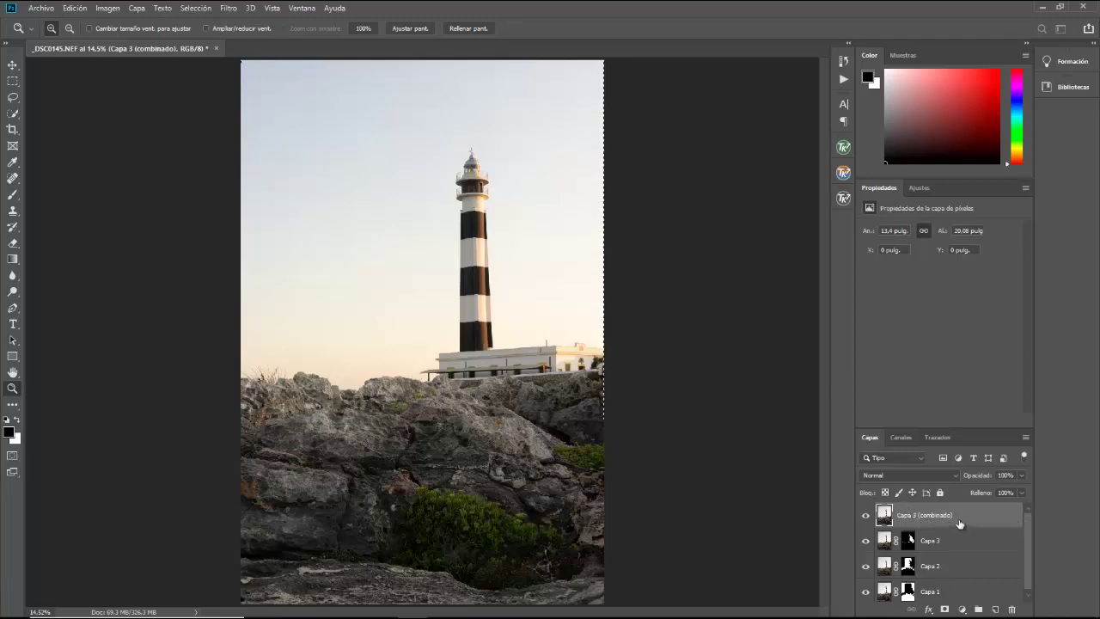
- Examine the sharpness of the foreground plants and rocks in the blended image at 50% zoom, up to the building
left_click(455, 563)
left_click(454, 555)
left_click(454, 552)
left_click(454, 551)
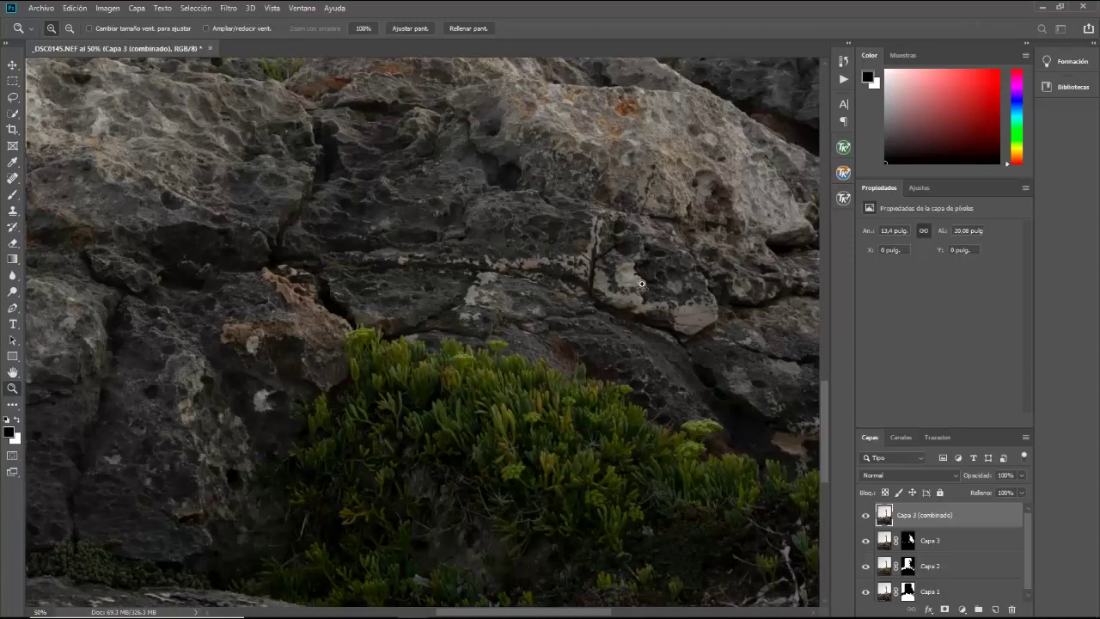
left_click_drag(602, 424, 604, 383)
left_click_drag(639, 223, 639, 336)
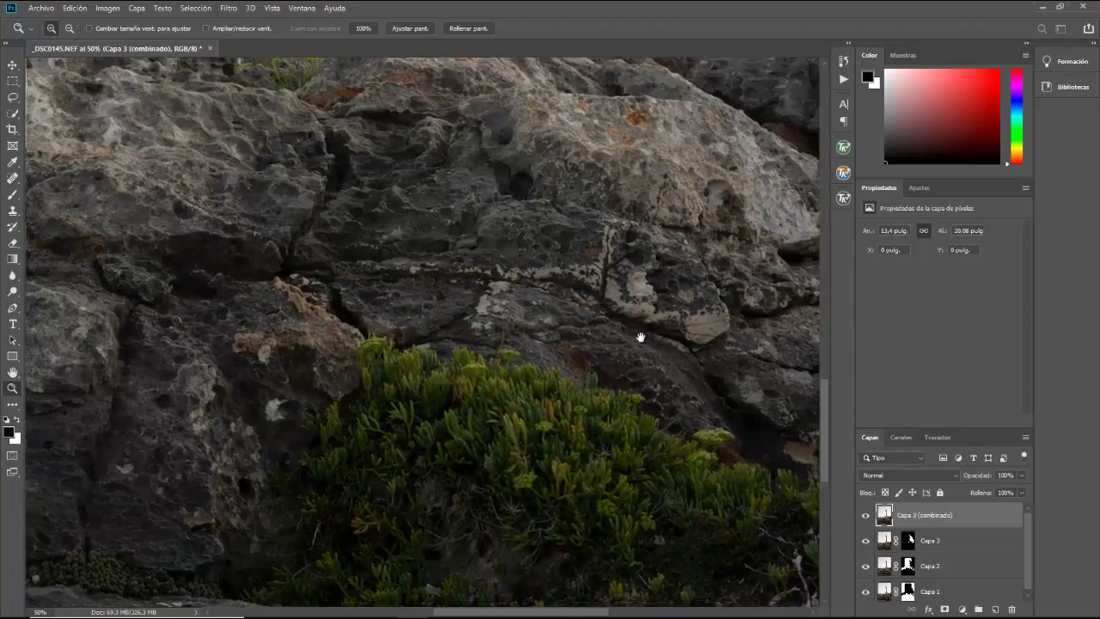
left_click_drag(638, 297, 515, 438)
left_click_drag(688, 314, 471, 402)
left_click_drag(470, 302, 513, 339)
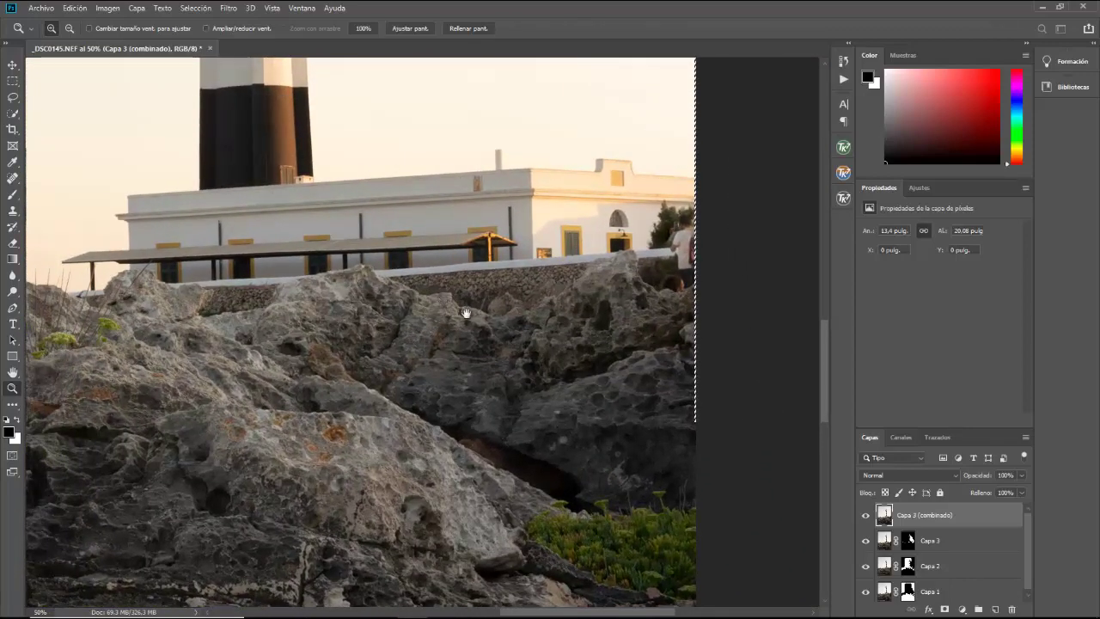
- Examine the sharpness of the building and the lighthouse up to its lantern, recheck the rocks, and return to the whole image
left_click_drag(467, 312, 550, 344)
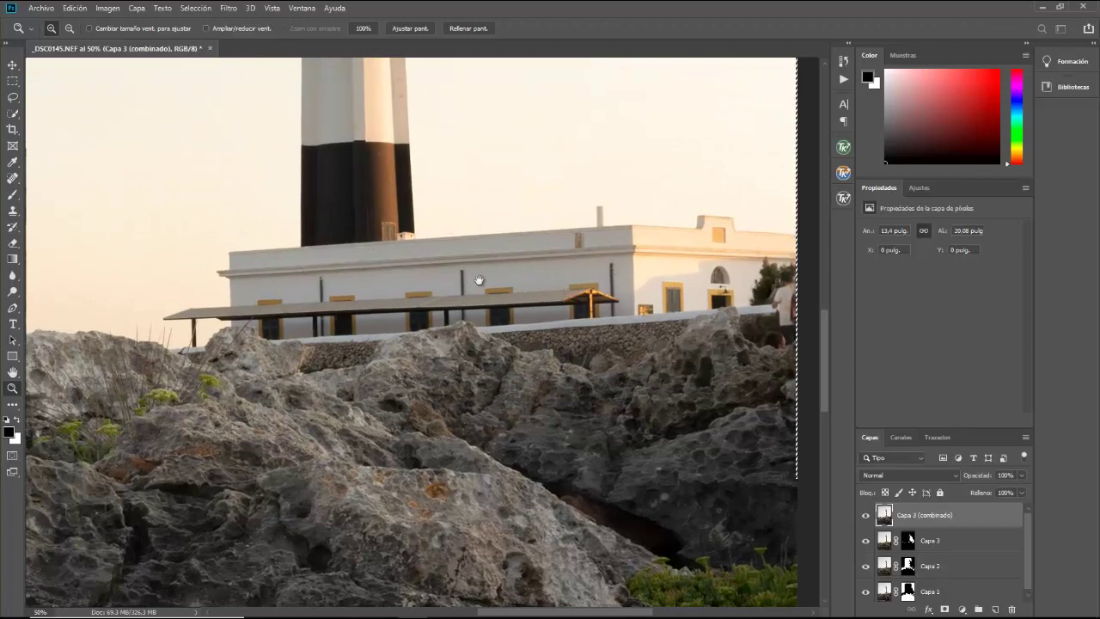
left_click_drag(349, 179, 356, 356)
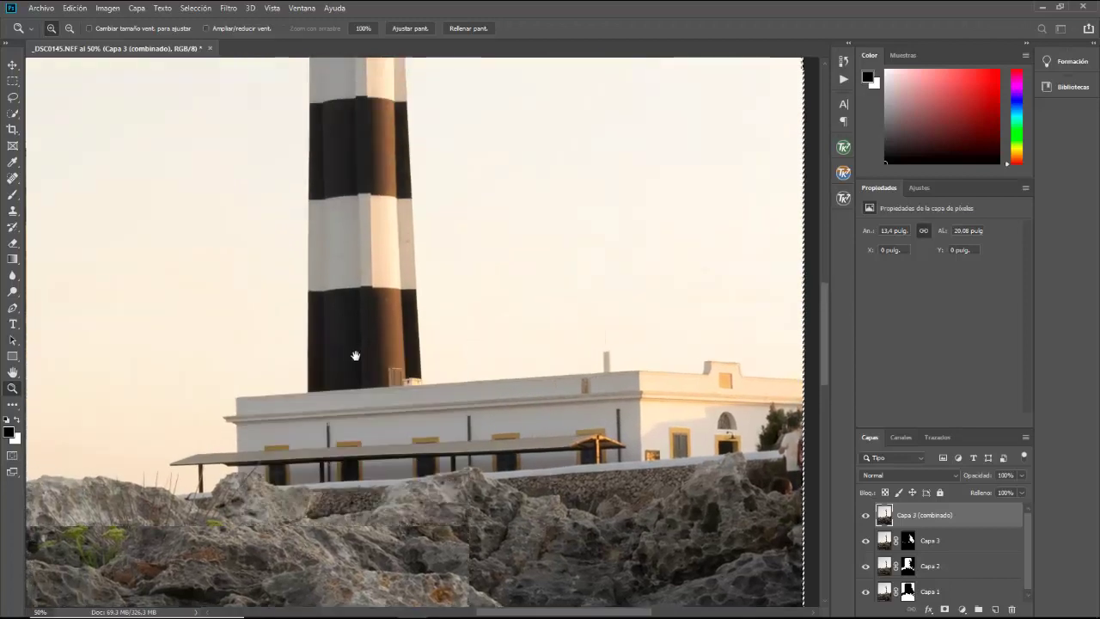
left_click_drag(351, 164, 359, 331)
left_click_drag(364, 189, 367, 339)
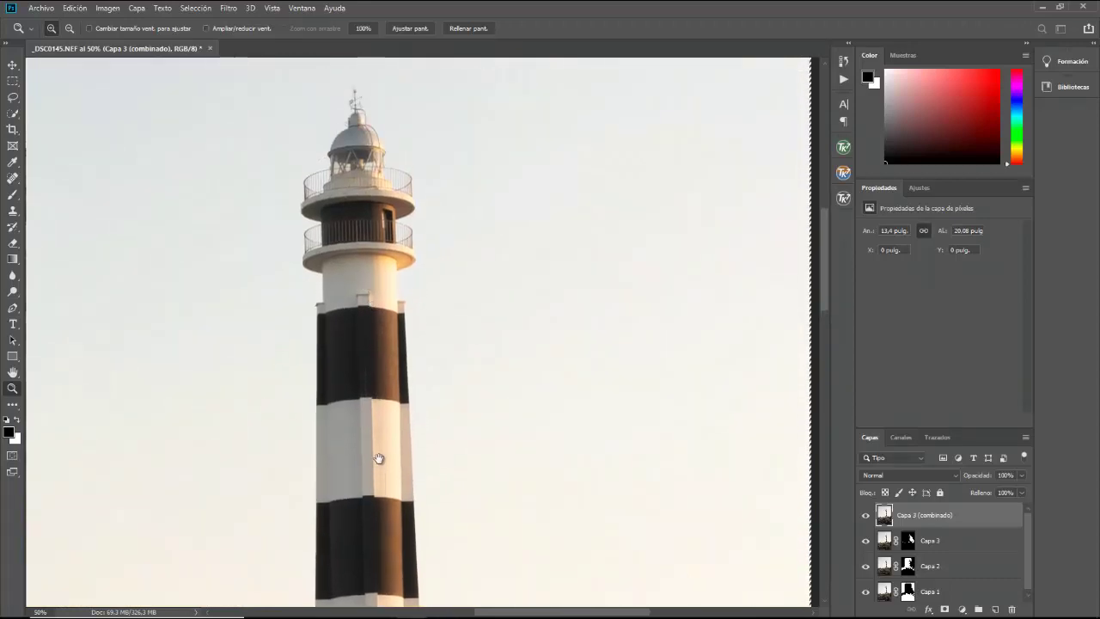
left_click_drag(378, 456, 375, 212)
left_click_drag(418, 418, 444, 315)
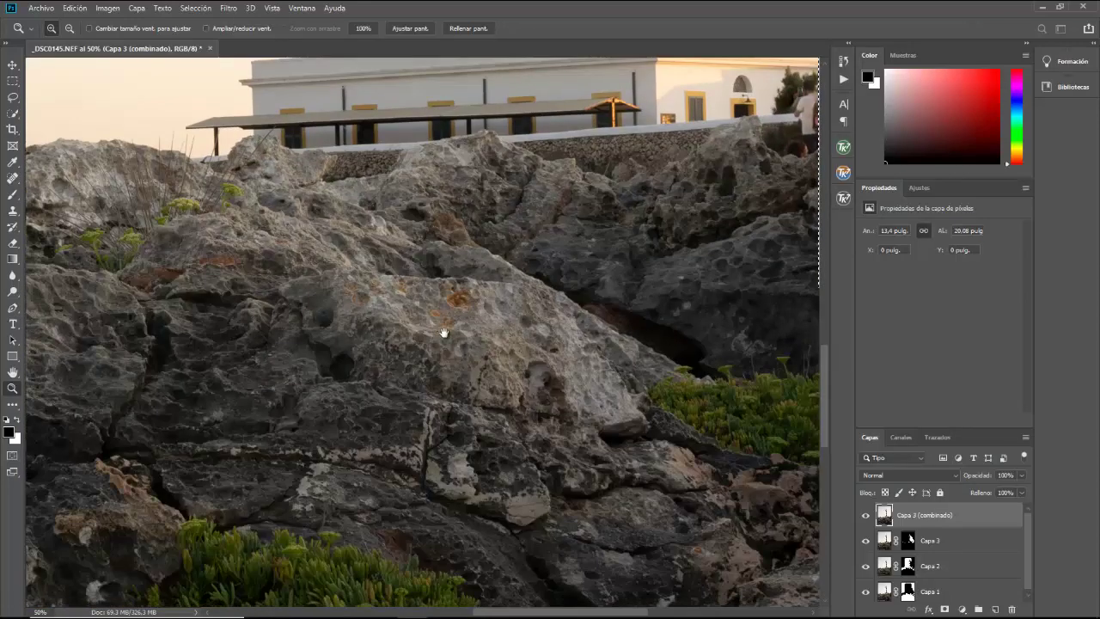
left_click_drag(287, 319, 312, 220)
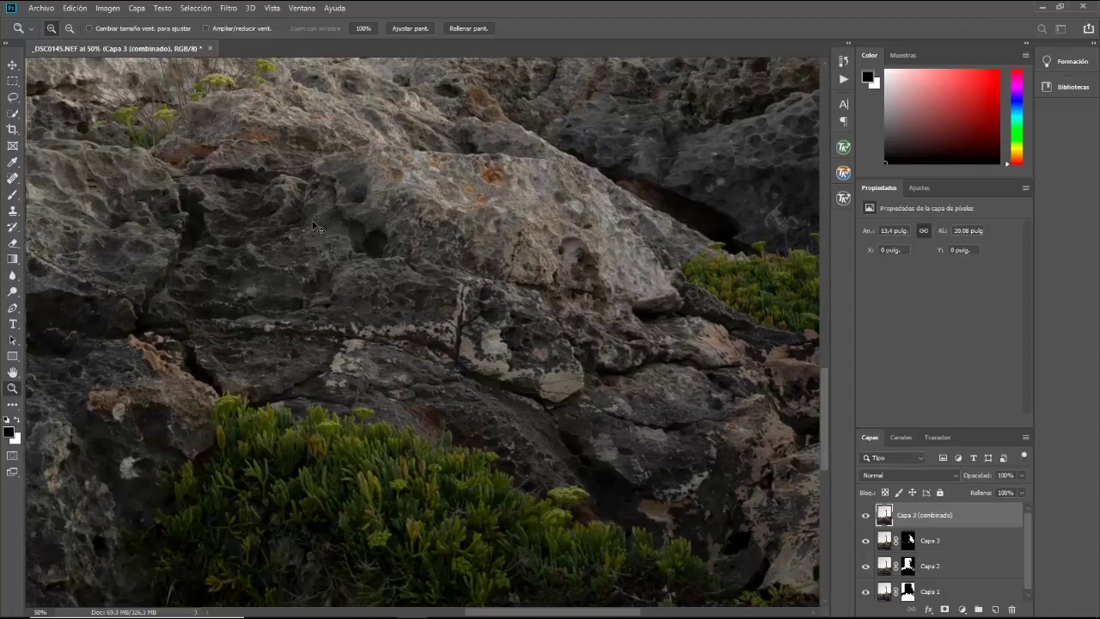
key("ctrl+0")
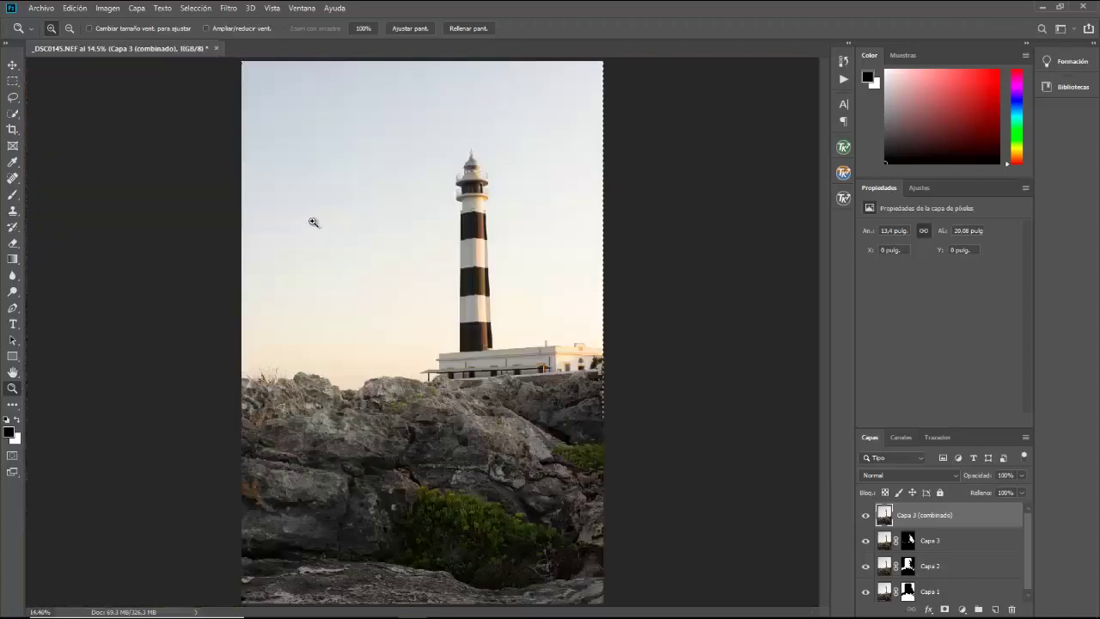